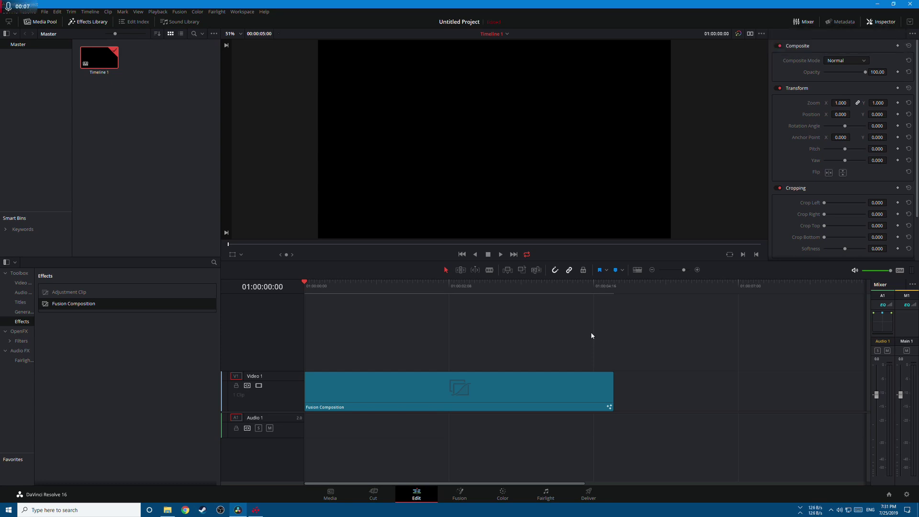
- Preview the finished title, then delete the old Fusion Composition clip from the timeline
key(space)
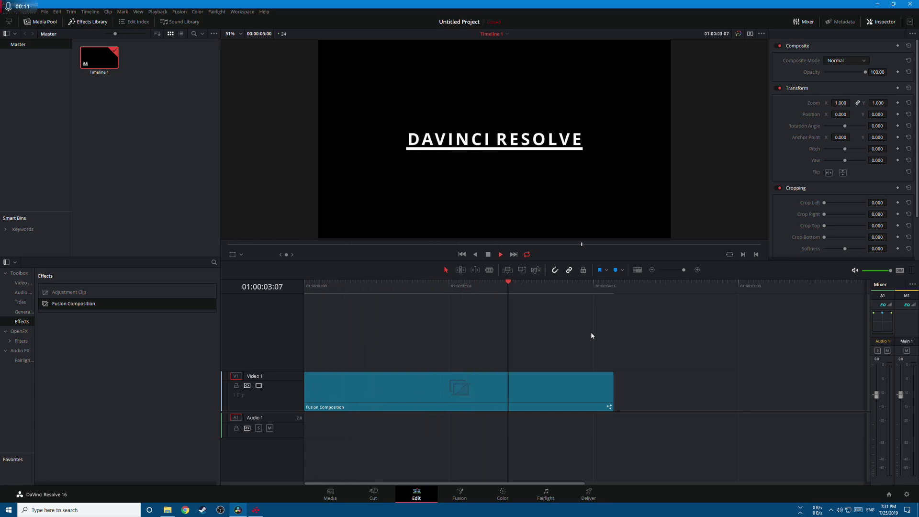
key(space)
click(414, 393)
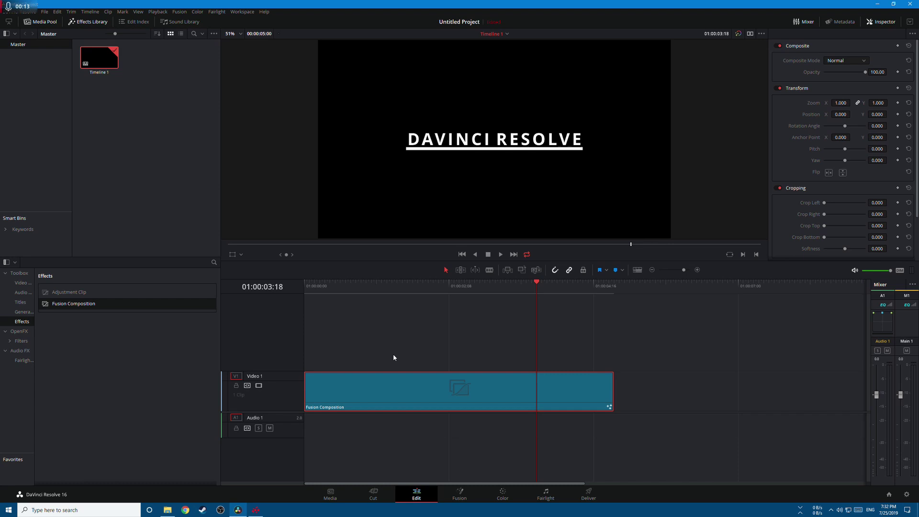
key(Delete)
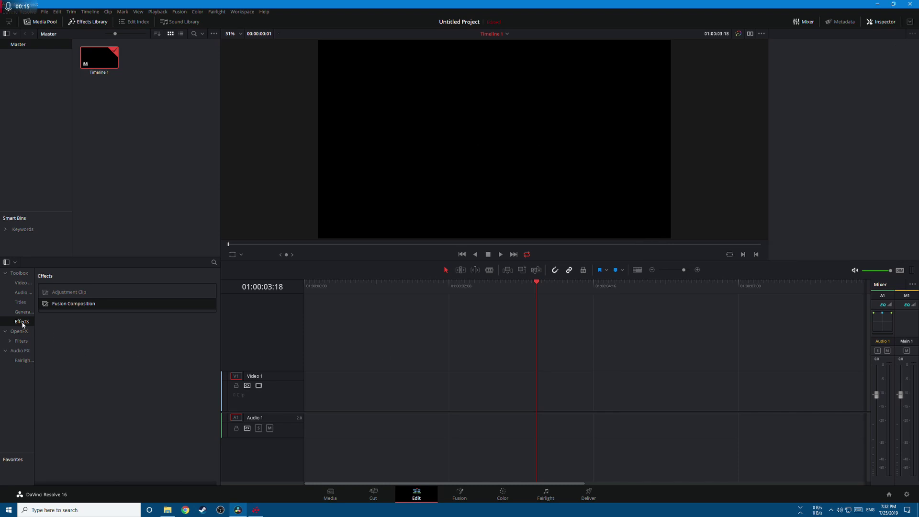
- Place a new Fusion Composition at the start of Video 1 and open it on the Fusion page
drag(67, 304, 308, 402)
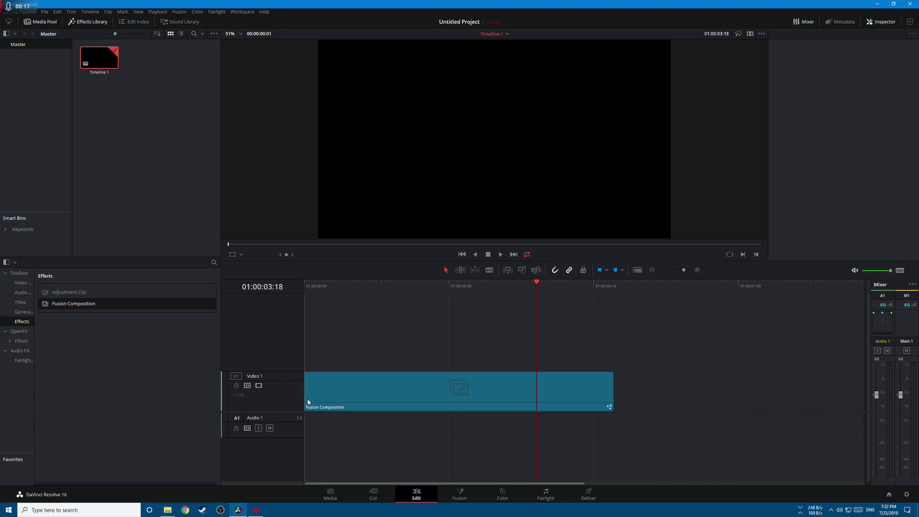
key(Home)
click(460, 489)
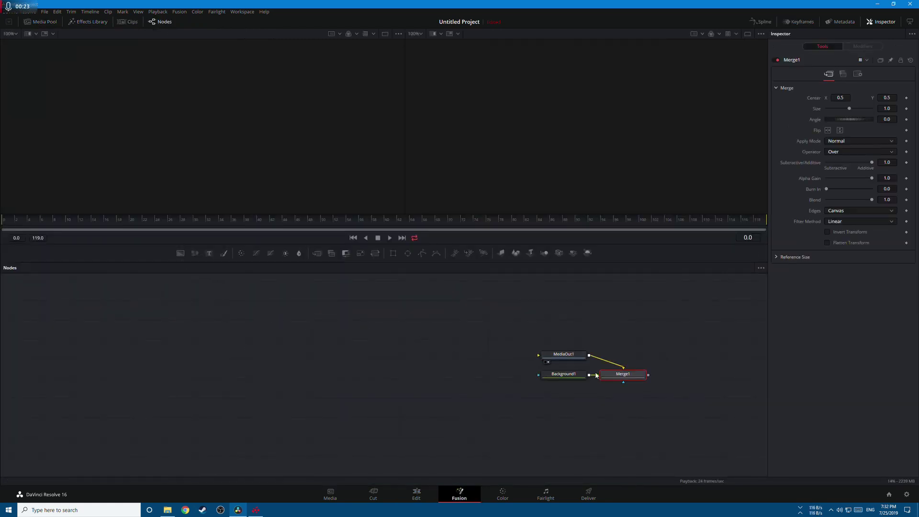
- Add a Background1 node to the composition and show it in the viewer
click(180, 253)
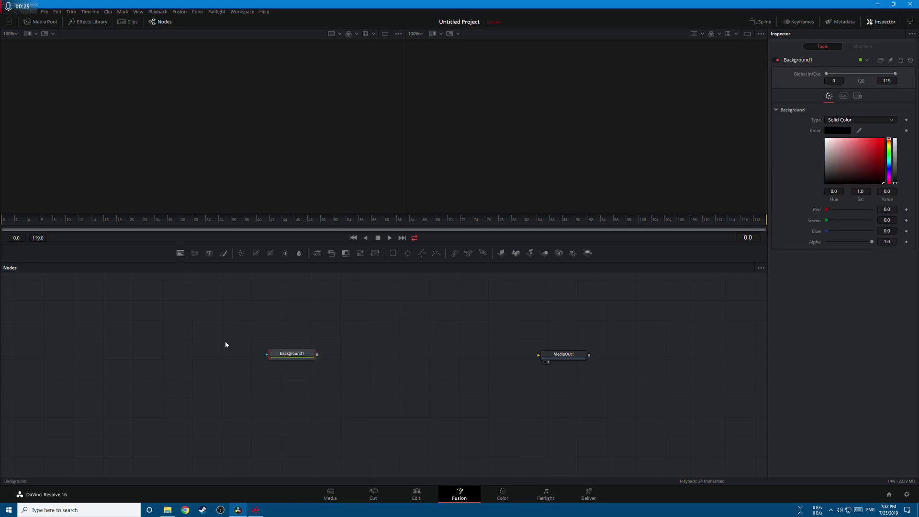
drag(282, 361, 401, 293)
key(ctrl+z)
key(2)
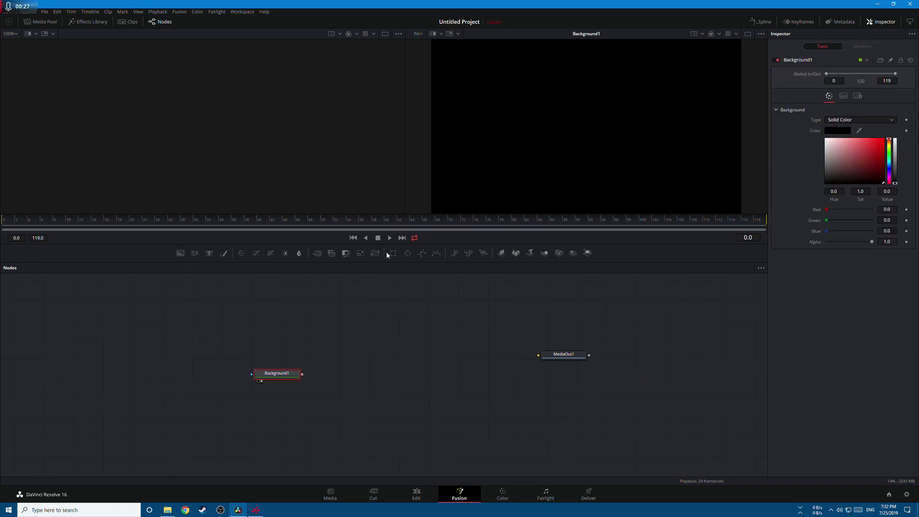
- Mask Background1 with Rectangle1, make it solid white, and flatten the rectangle into a thin bar
click(393, 253)
drag(259, 359, 219, 375)
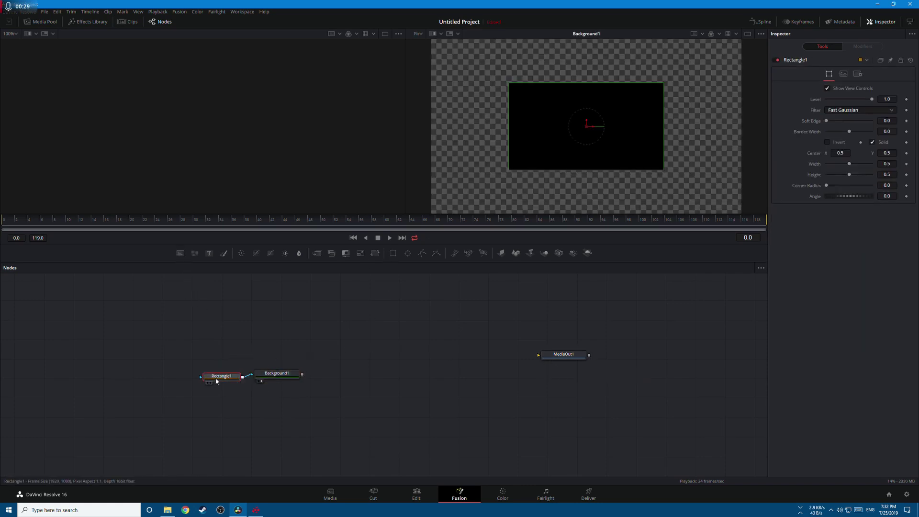
click(270, 373)
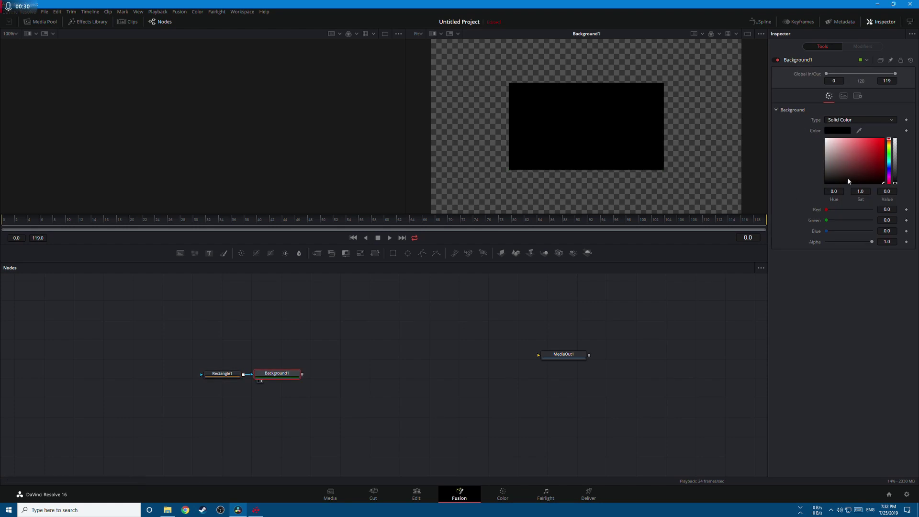
click(224, 374)
drag(563, 84, 562, 129)
click(297, 299)
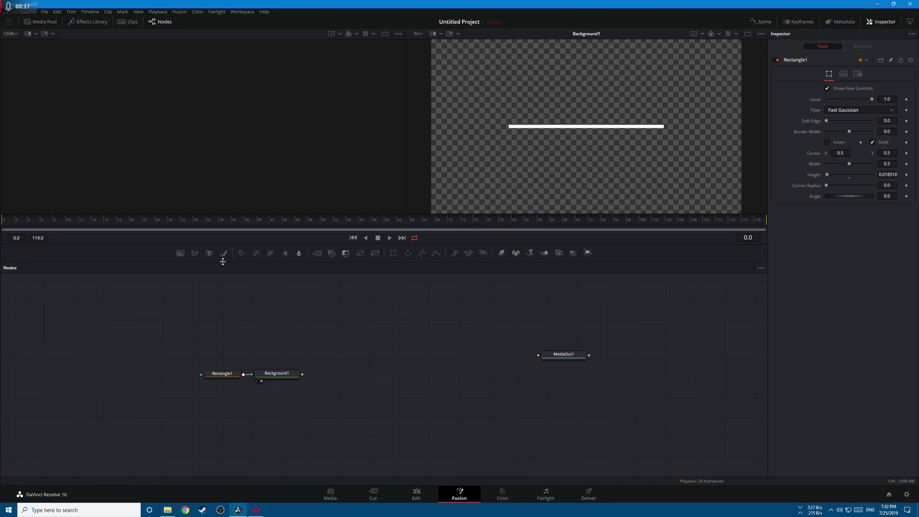
- Add a Text+ node reading 'DAVINCI RESOLVE'
click(209, 253)
click(853, 145)
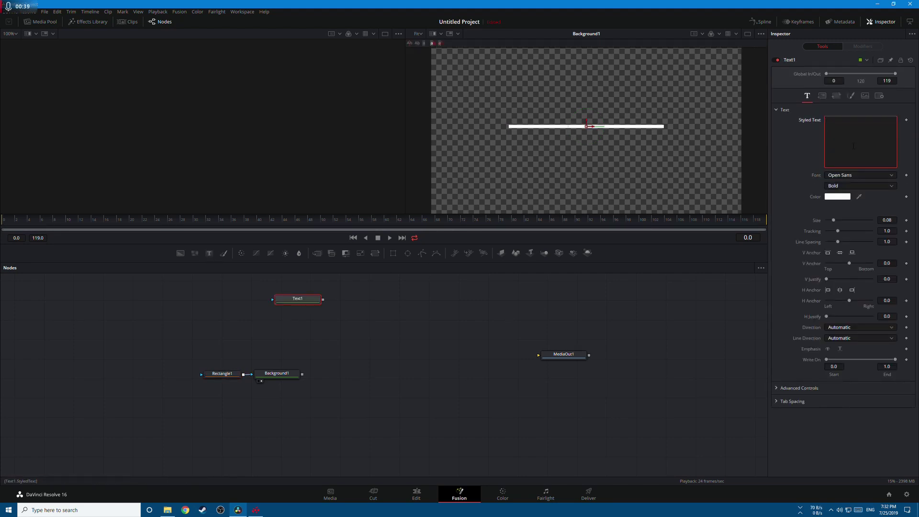
text(DAVINCI RESOLVE)
- Merge Text1 over Background1 into Merge1 and wire Merge1 to MediaOut1
drag(323, 299, 302, 373)
drag(362, 377, 538, 355)
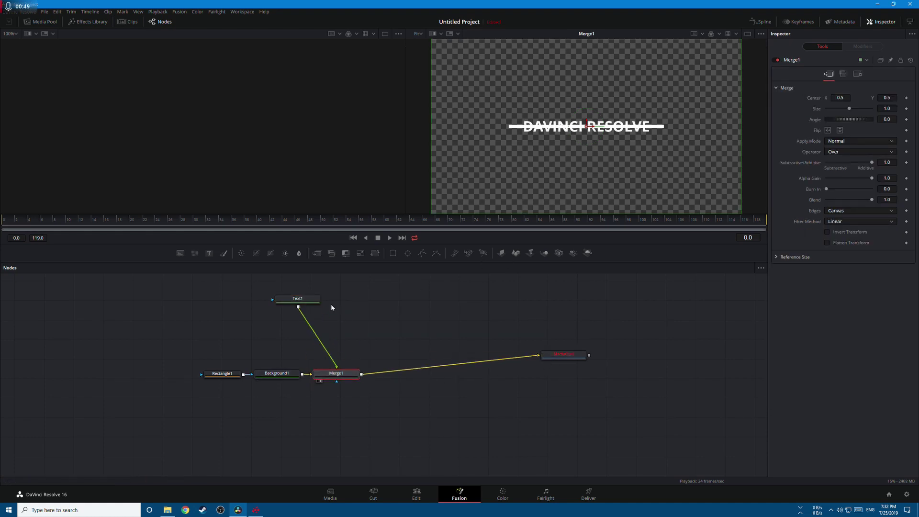
drag(314, 299, 351, 328)
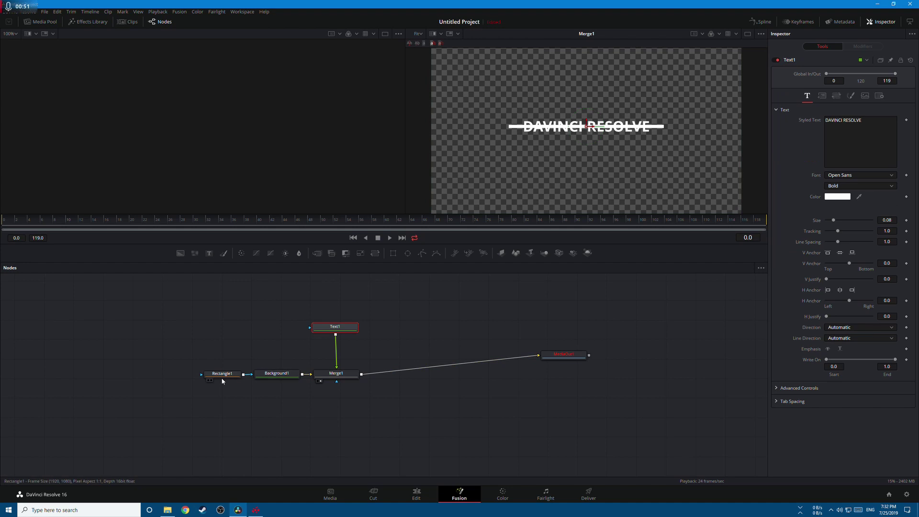
- Lower Rectangle1's Center Y so the white bar sits just below the text
click(221, 375)
drag(587, 122, 589, 131)
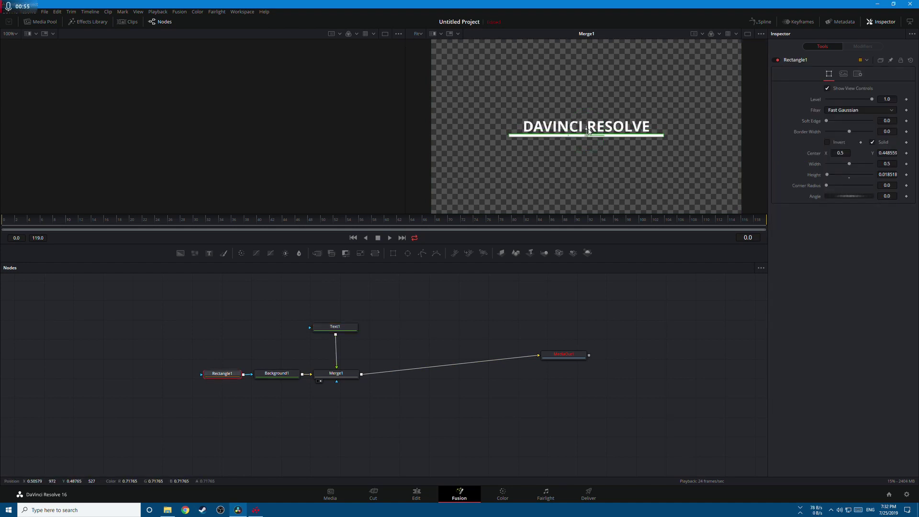
drag(550, 355, 553, 366)
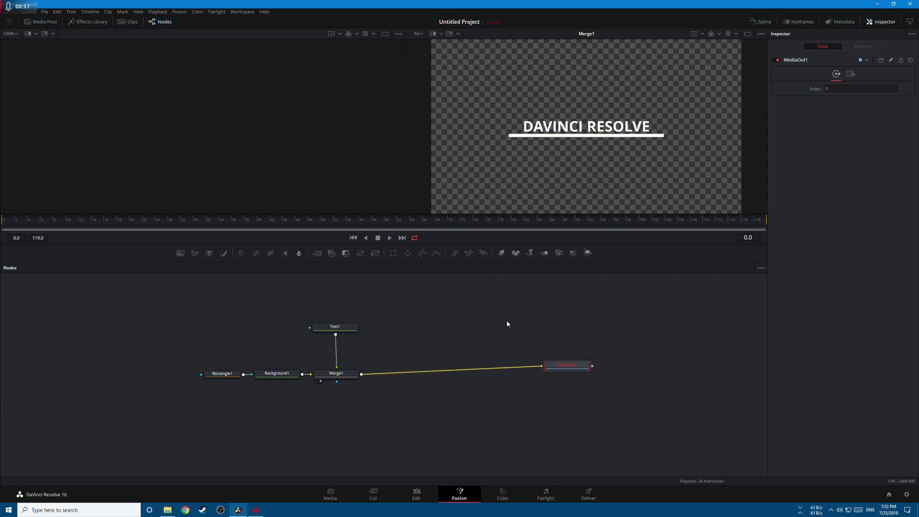
click(225, 375)
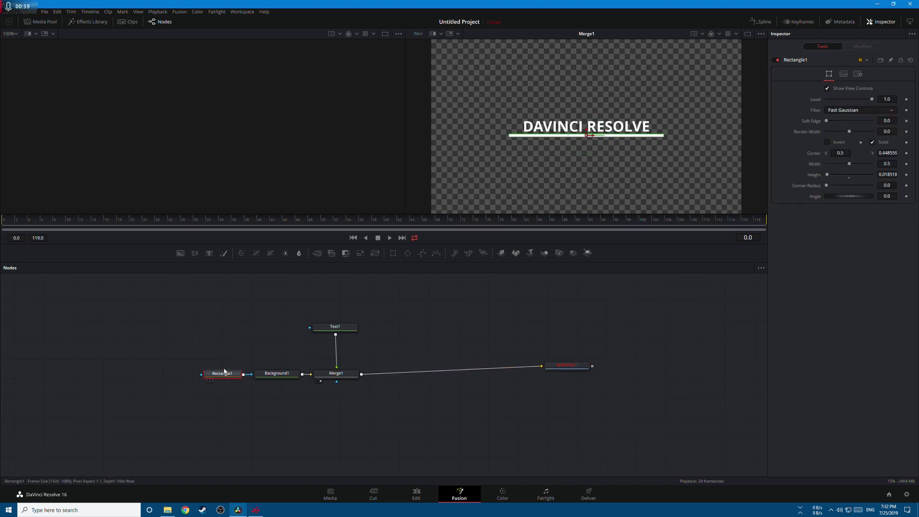
- Keyframe Rectangle1's Width at frame 10, then narrow it at frame 0 so the underline grows
click(55, 223)
drag(63, 225, 67, 224)
right_click(809, 163)
click(828, 169)
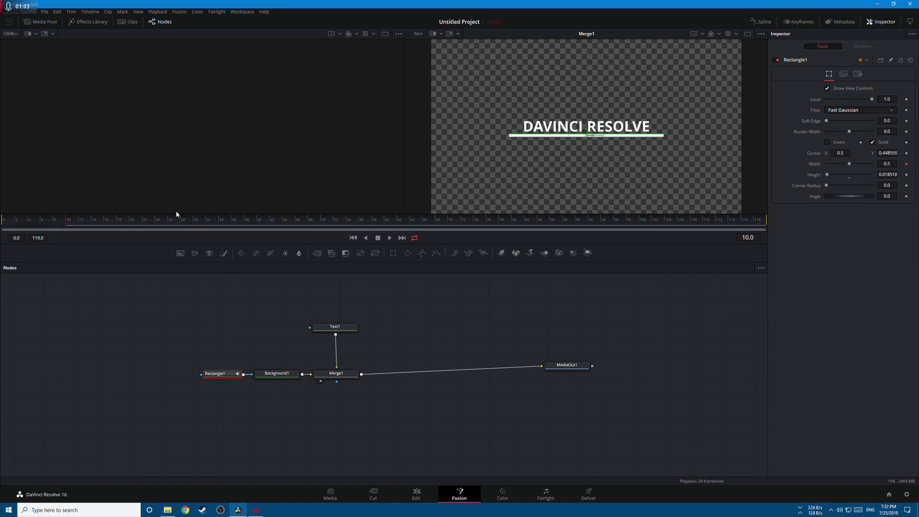
drag(69, 228, 1, 228)
drag(850, 165, 824, 168)
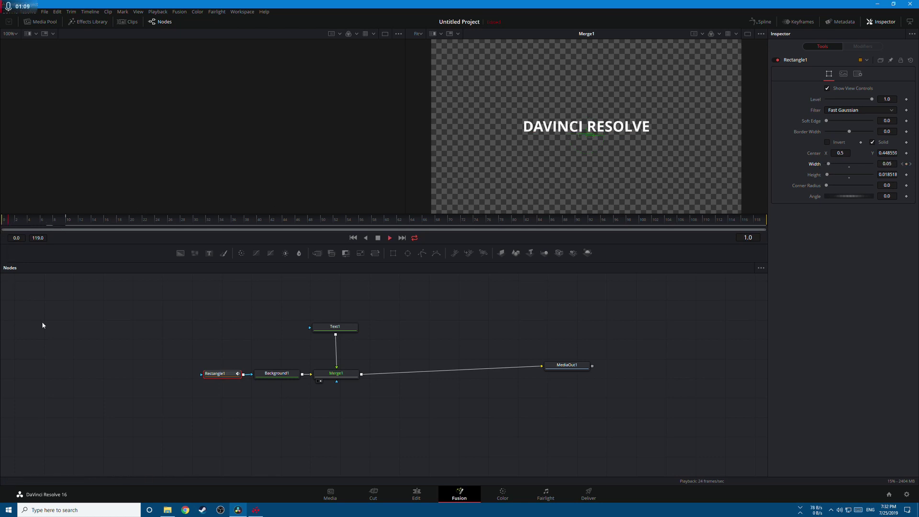
- Add a second Rectangle mask to Text1, shrunk to a band around the text
click(335, 326)
click(393, 253)
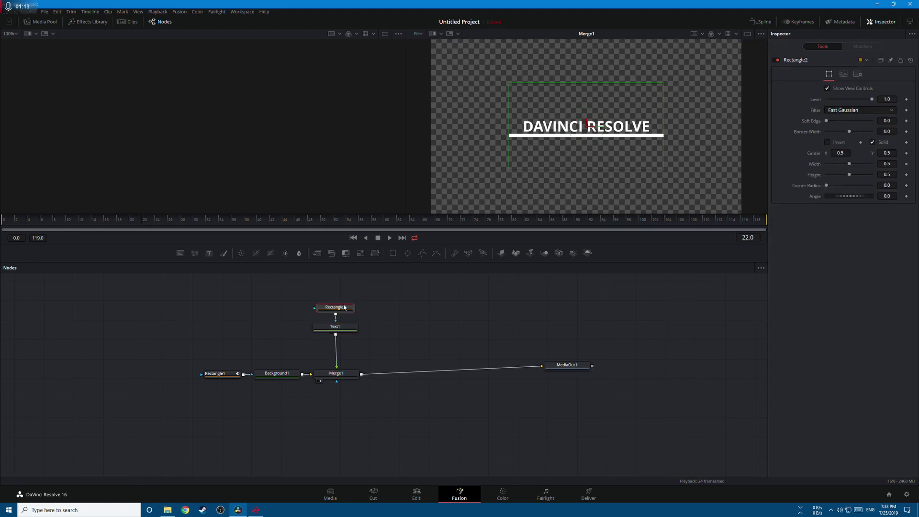
drag(328, 308, 277, 331)
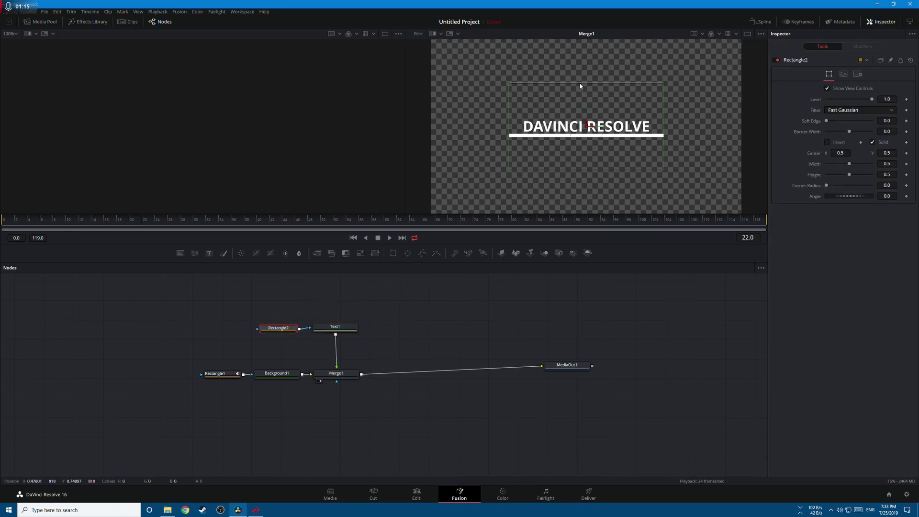
drag(581, 83, 586, 118)
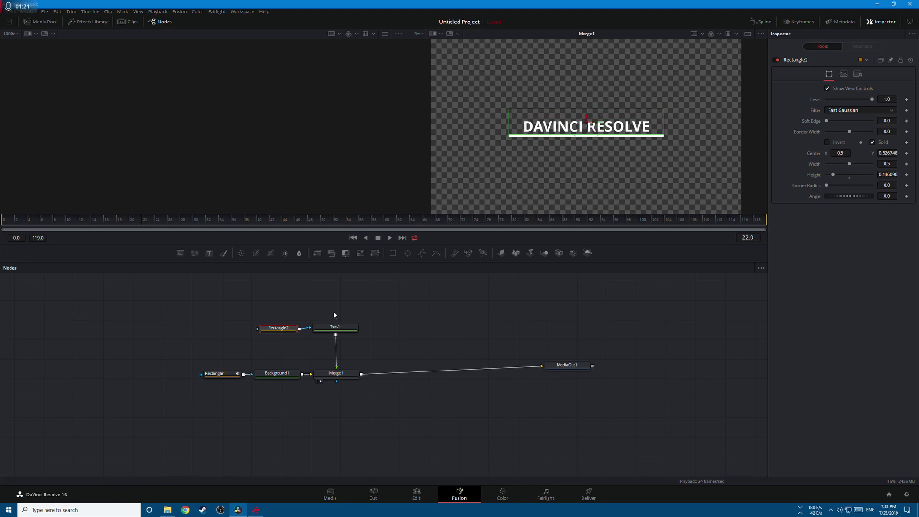
- Keyframe Text1's Center at frame 20, lower the title below the underline at frame 10, and play it back
click(335, 328)
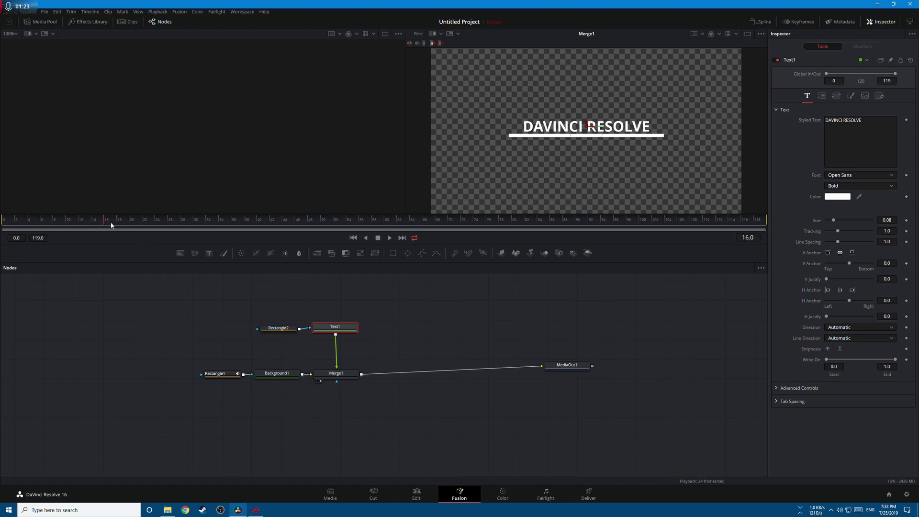
click(132, 225)
click(821, 96)
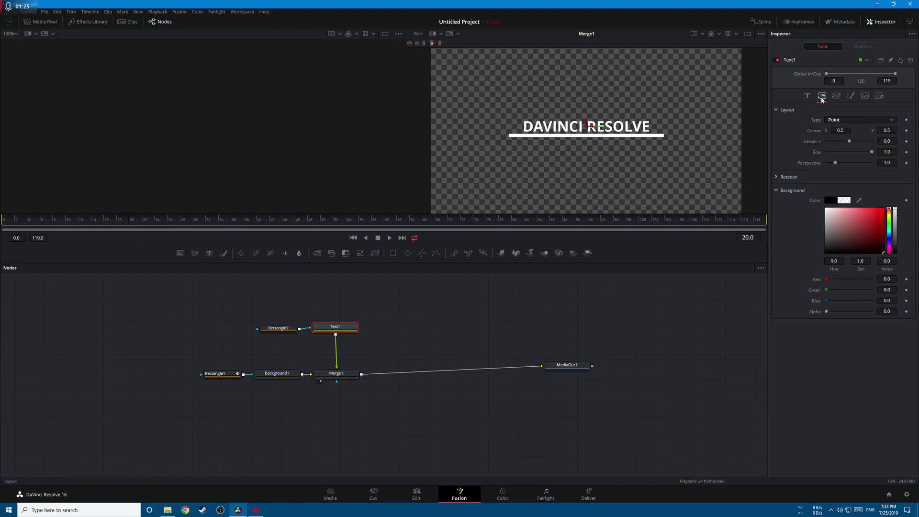
right_click(814, 136)
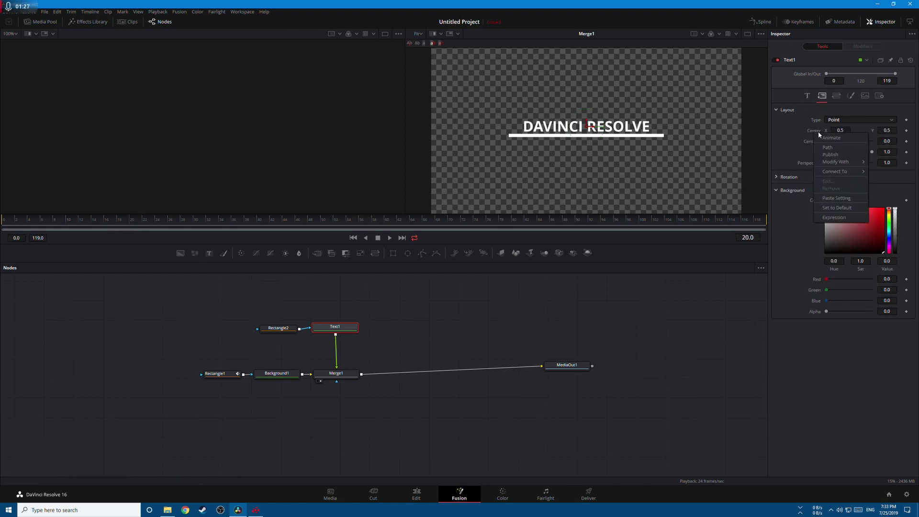
click(826, 137)
click(66, 221)
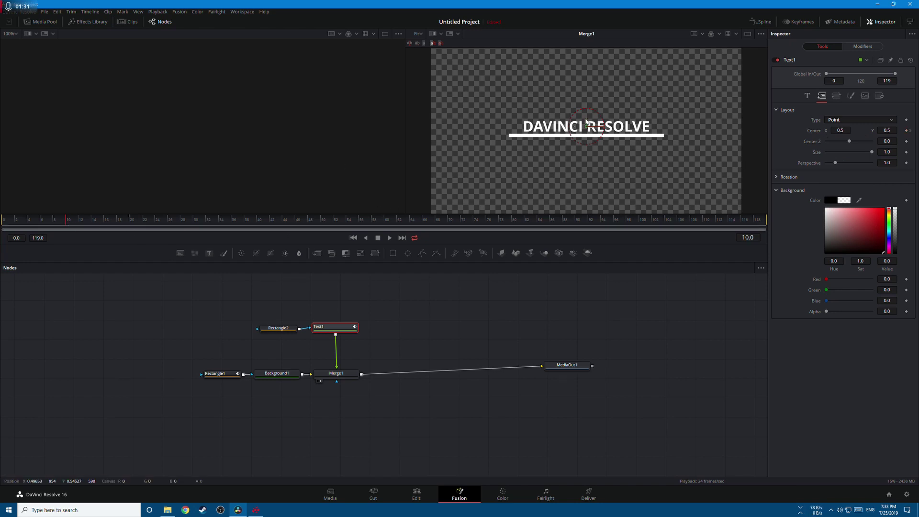
drag(586, 122, 590, 139)
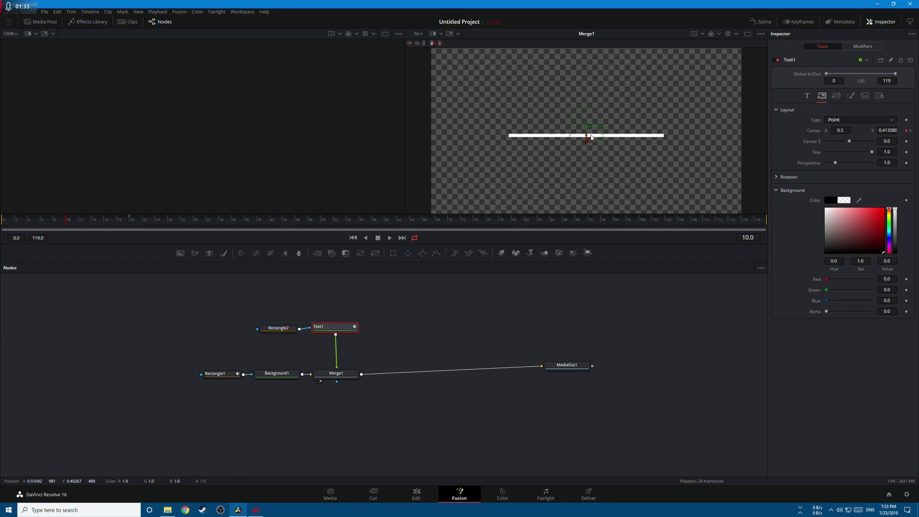
click(425, 327)
key(space)
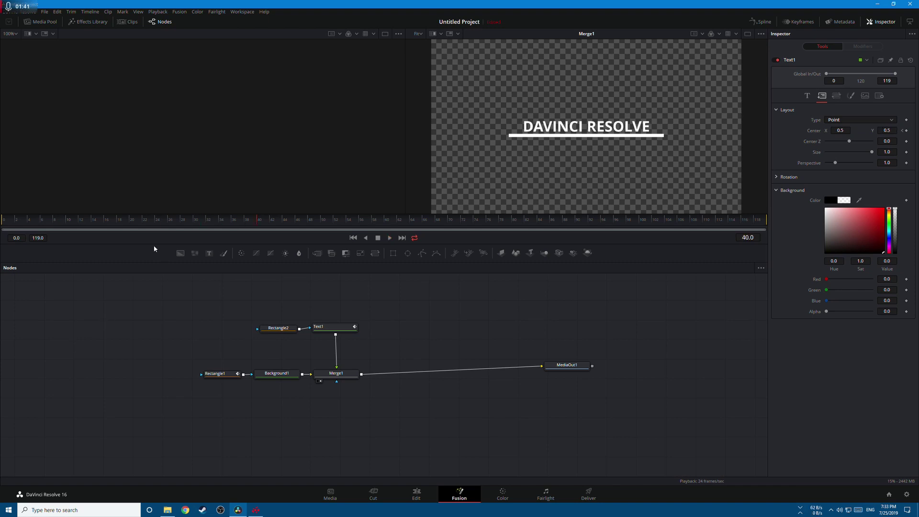
- At frame 25, set a keyframe on Text1's letter spacing in the character transform settings
drag(128, 222, 164, 226)
click(320, 326)
click(836, 95)
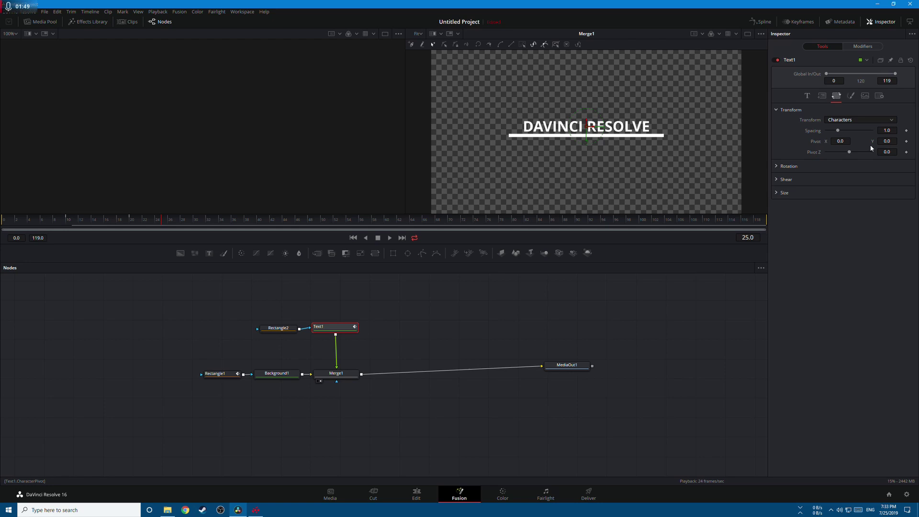
right_click(808, 132)
click(816, 136)
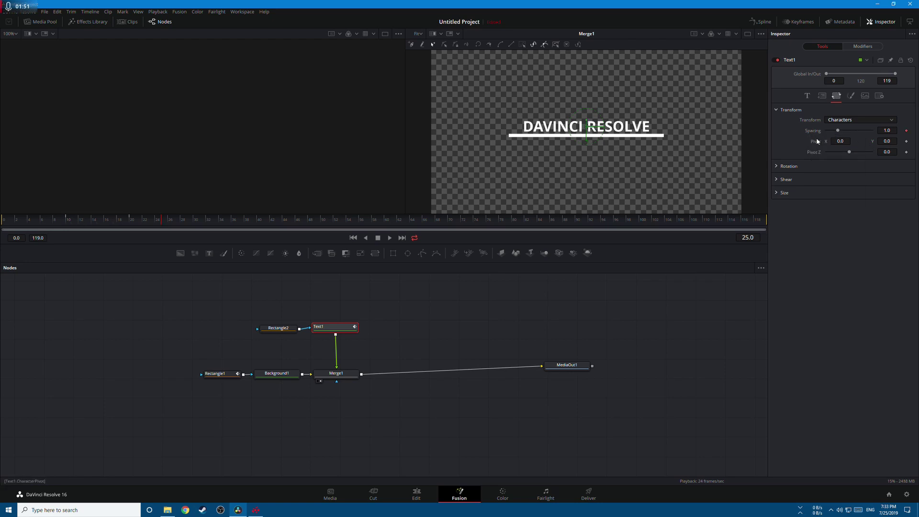
- At a later frame, set the letter spacing to 1.09 and play from the start
drag(162, 227, 193, 225)
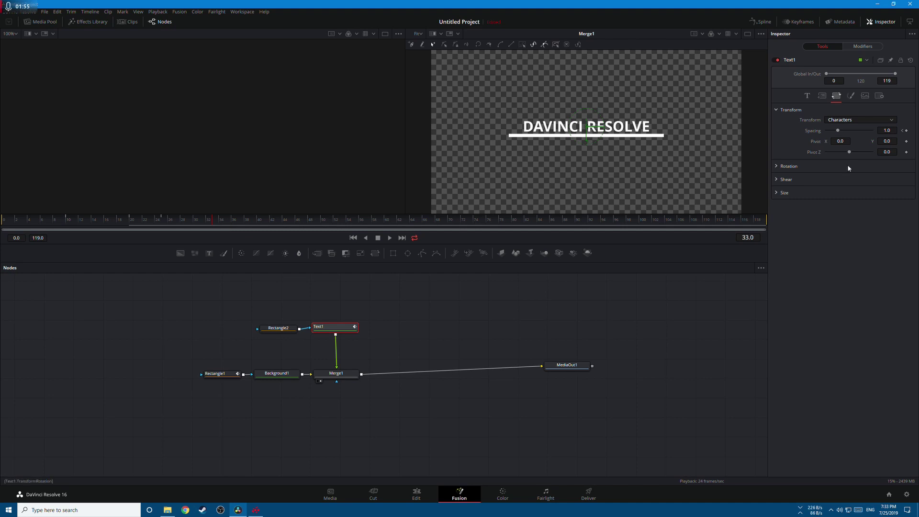
drag(841, 133, 841, 134)
click(887, 130)
text(1)
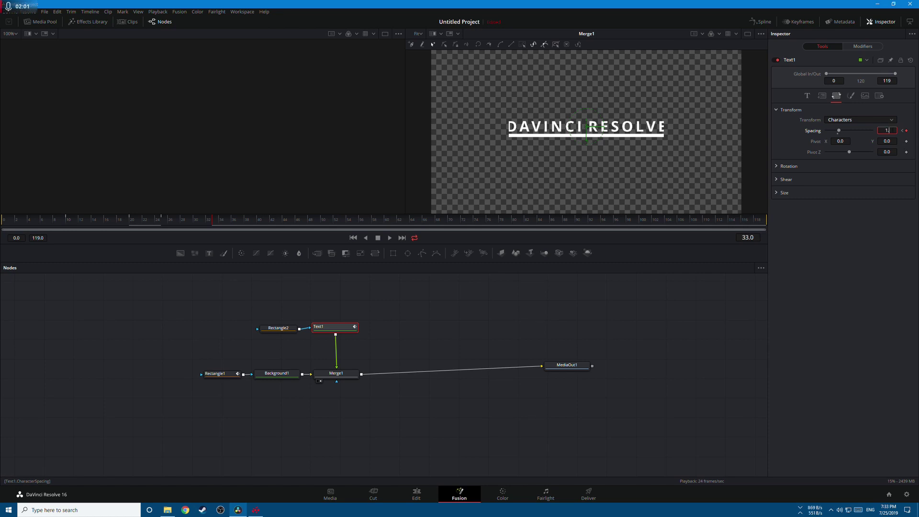
text(.09)
key(Tab)
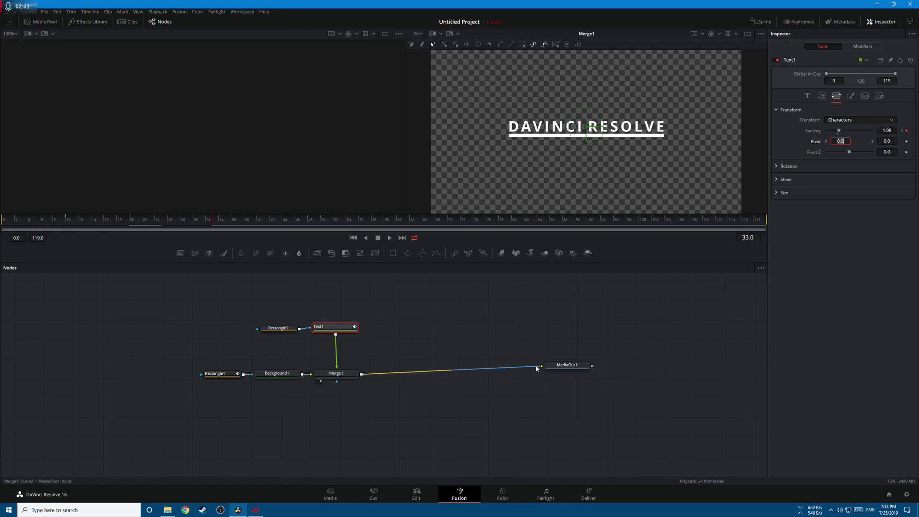
click(480, 318)
drag(78, 229, 3, 228)
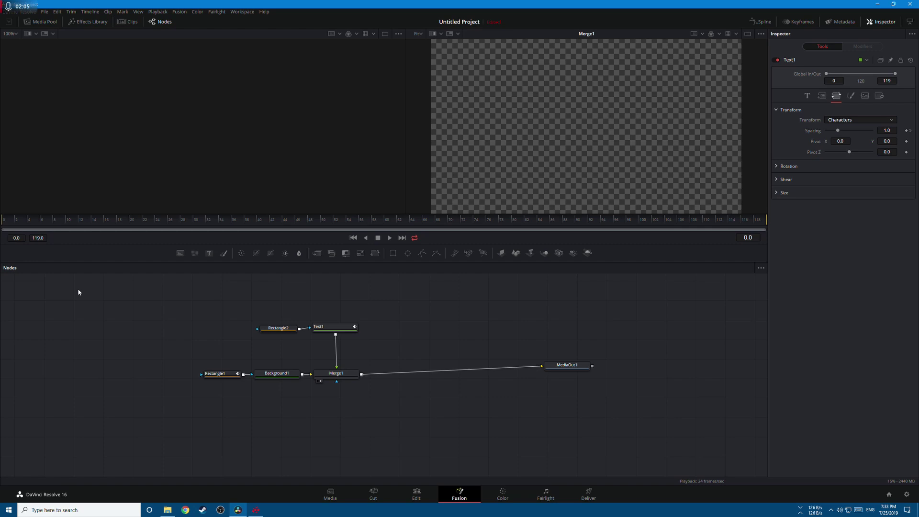
key(space)
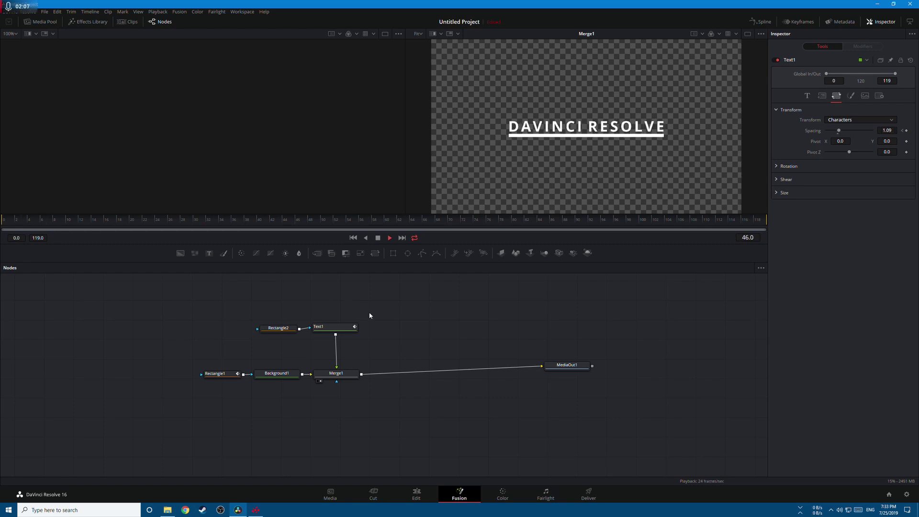
- In the Spline editor, smooth all of Rectangle1's Width keyframes into an ease curve
click(761, 21)
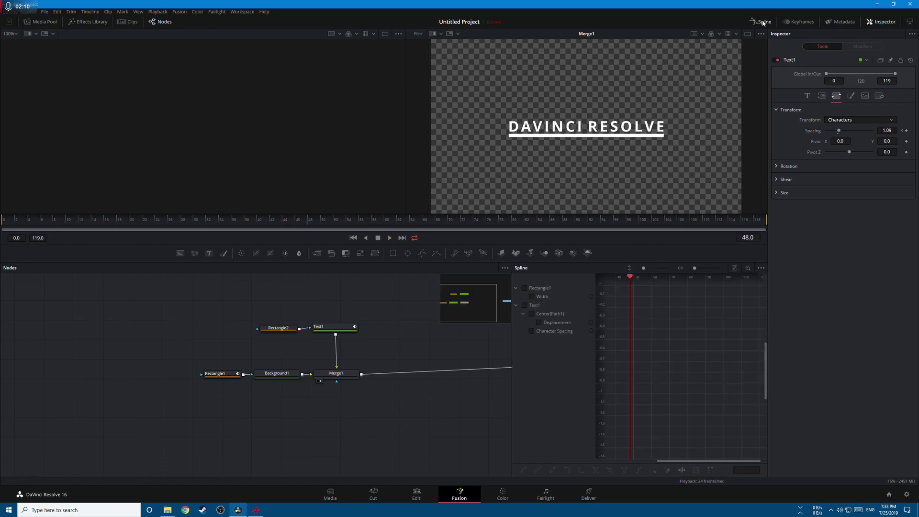
click(531, 297)
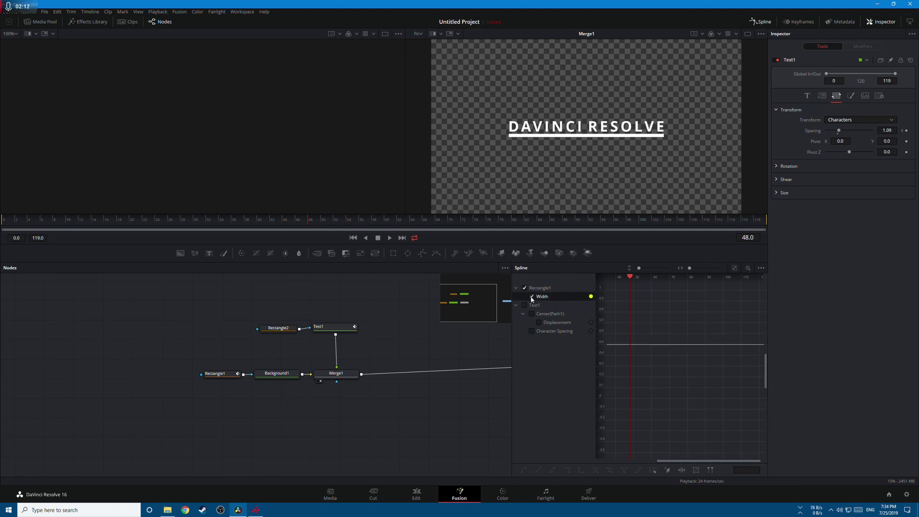
click(734, 268)
key(ctrl+a)
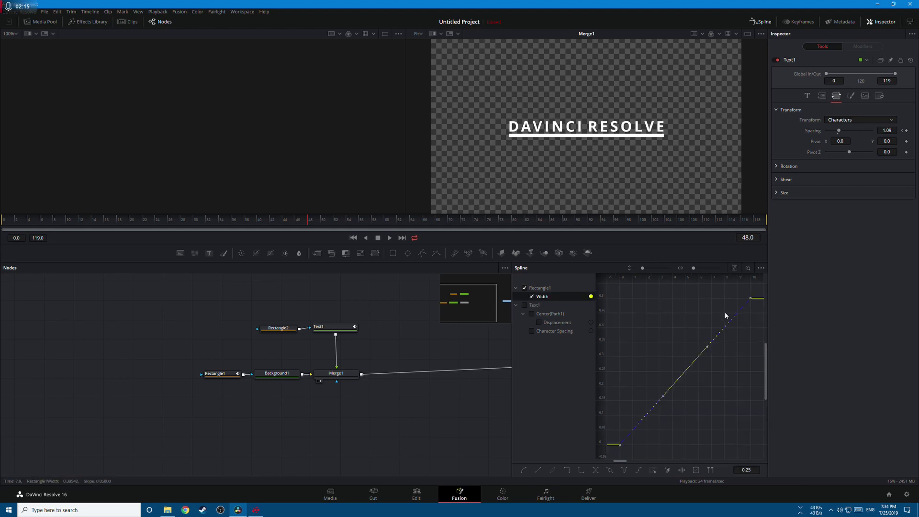
key(s)
- Smooth Text1's Displacement keyframes into an ease curve
click(532, 297)
click(538, 321)
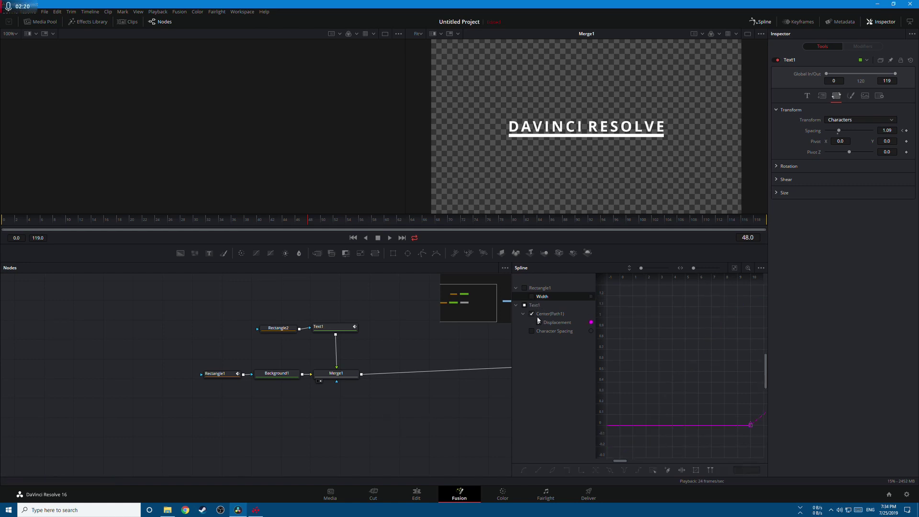
click(733, 267)
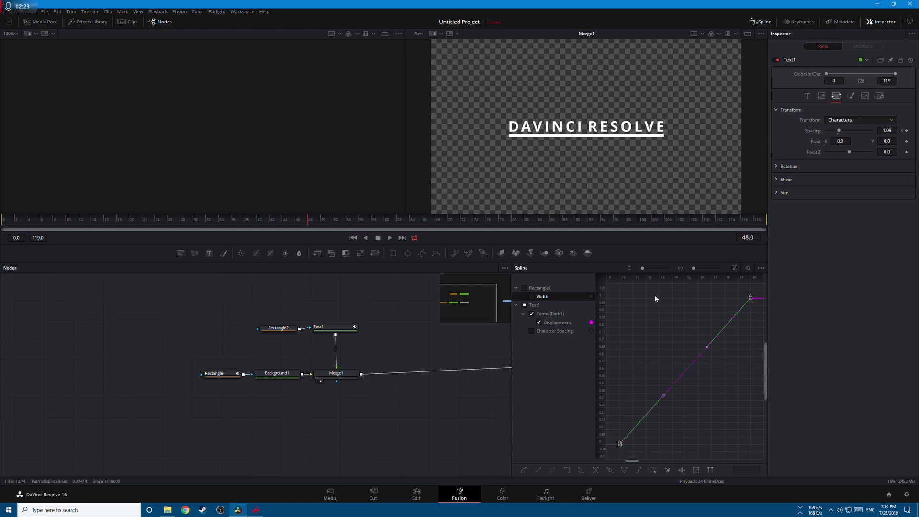
key(s)
- Pull the final Displacement keyframe's tangent upward so the title overshoots, checking at frame 15
click(751, 297)
drag(633, 462, 639, 462)
mouse_move(632, 301)
mouse_down()
mouse_move(609, 302)
mouse_move(606, 288)
mouse_move(621, 282)
mouse_move(642, 294)
mouse_move(616, 298)
mouse_up()
drag(44, 220, 100, 223)
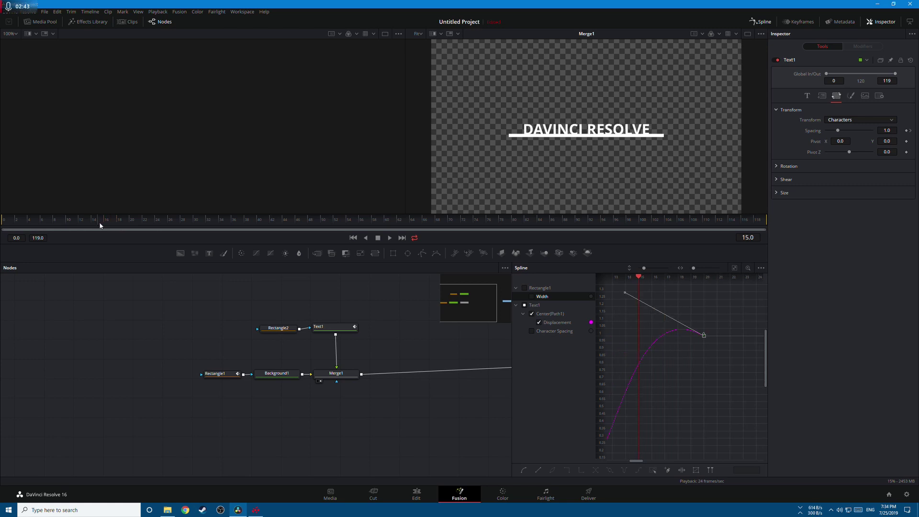
drag(623, 294, 603, 293)
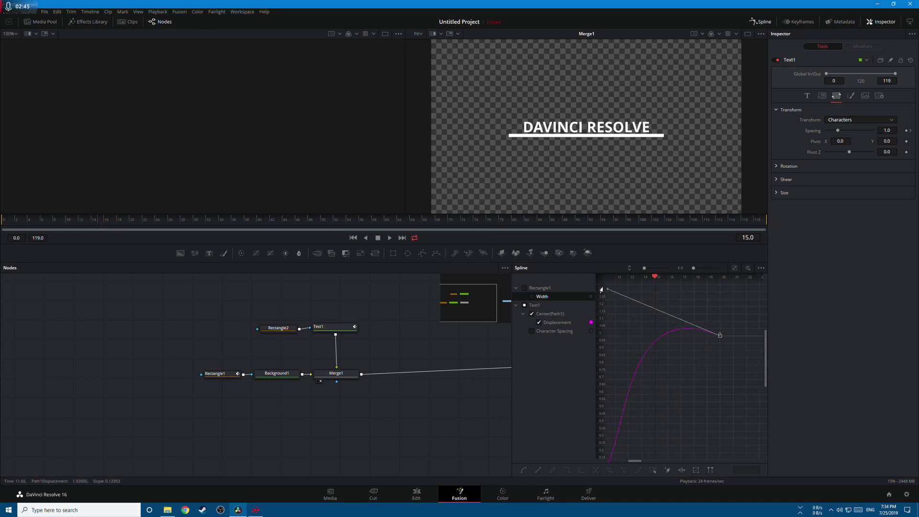
- Smooth Text1's Character Spacing keyframes into an S-shaped ease and play the animation back
click(533, 314)
click(531, 332)
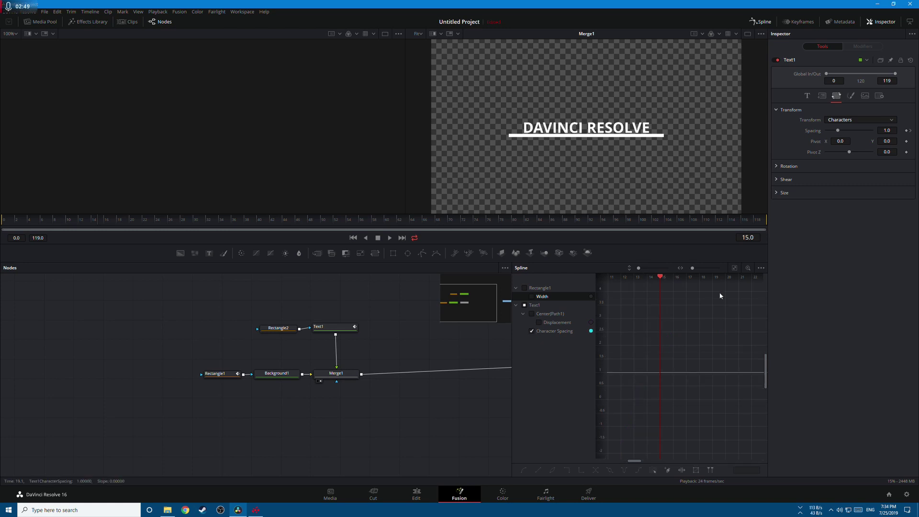
click(734, 268)
key(ctrl+q)
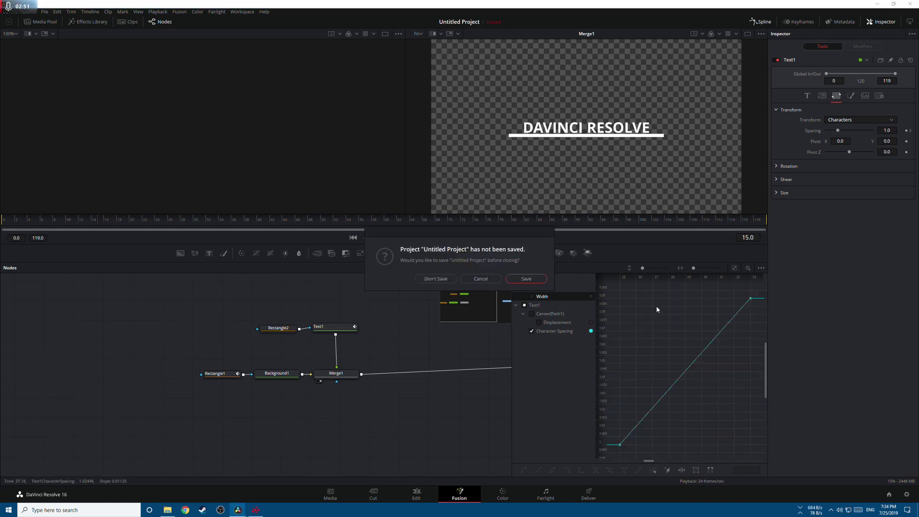
click(497, 279)
key(s)
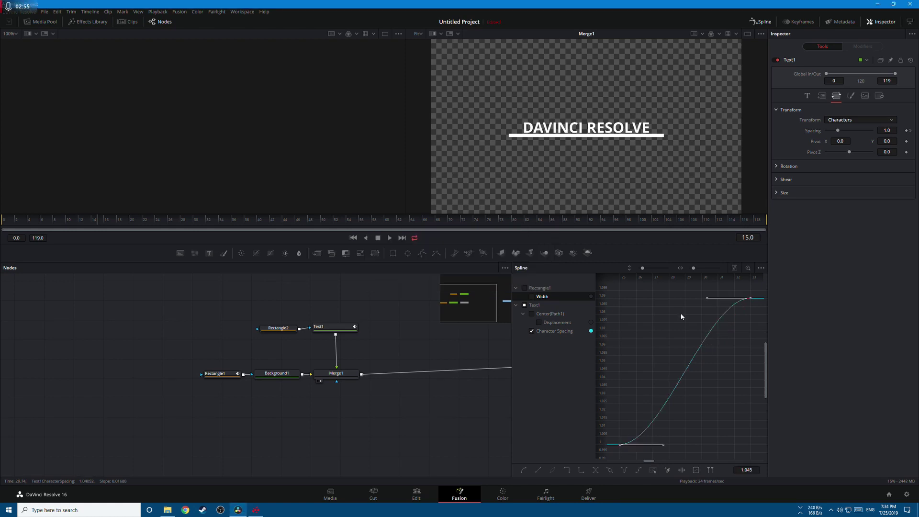
drag(287, 221, 1, 229)
key(space)
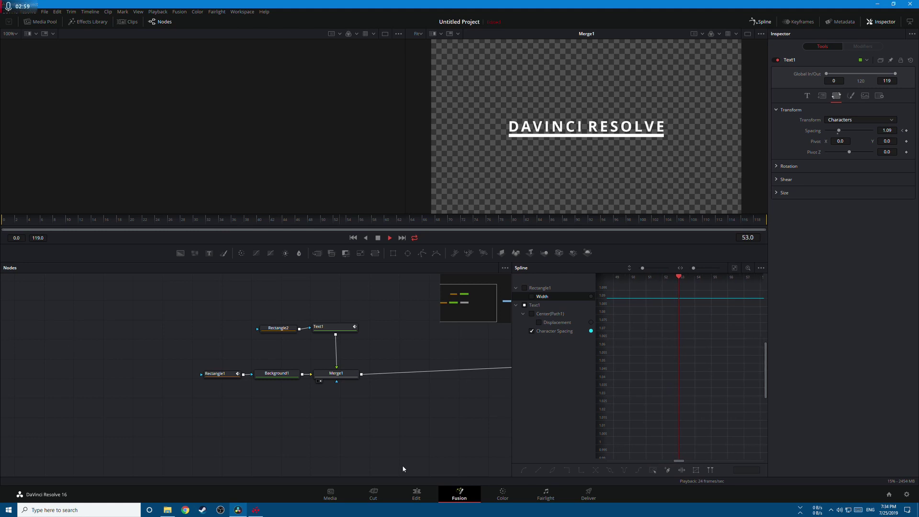
- Go back to the Edit page with the playhead at the start of the timeline
click(422, 496)
click(338, 286)
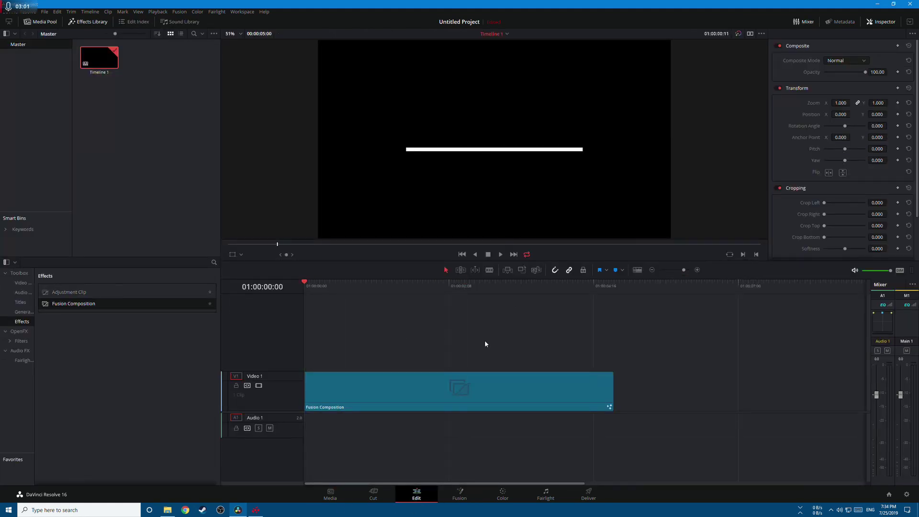